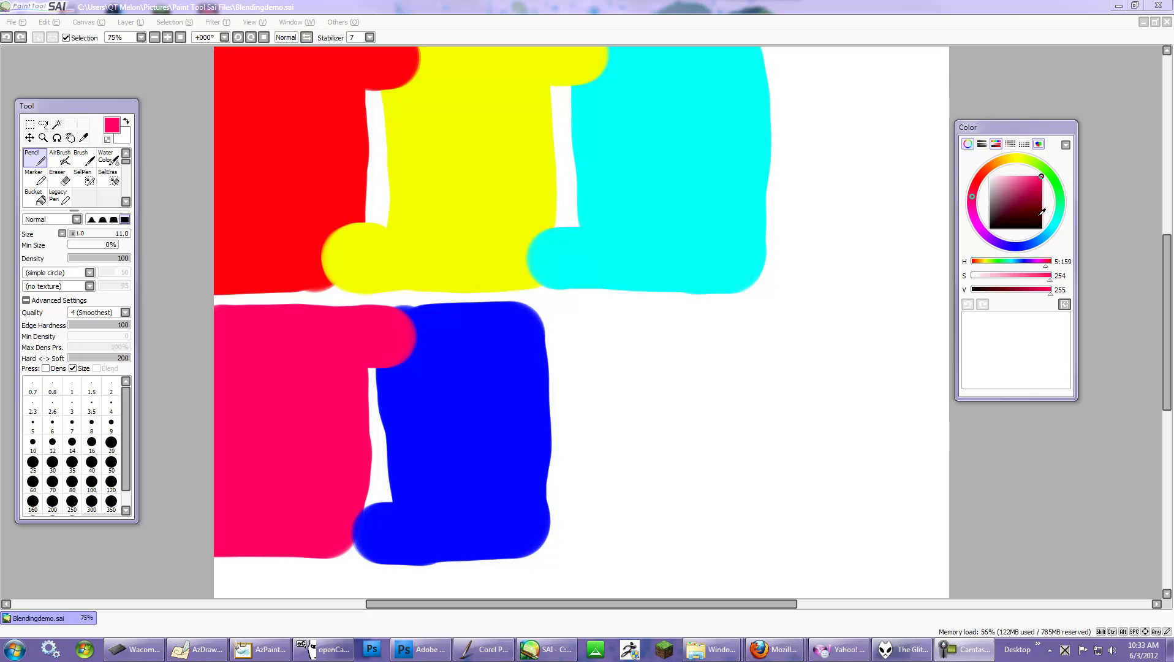
Choose black, draw two test squiggles beside the swatches, then undo both.
left_click_drag(1042, 213, 1052, 234)
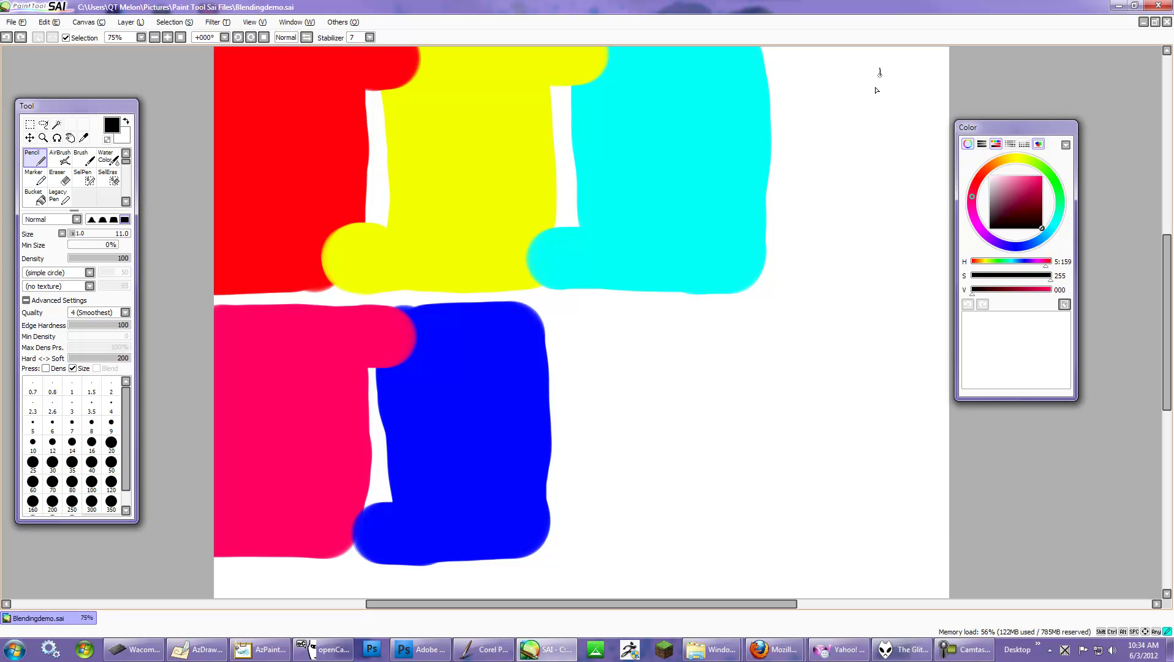
mouse_move(881, 69)
left_mouse_down()
mouse_move(865, 187)
mouse_move(783, 157)
left_mouse_up()
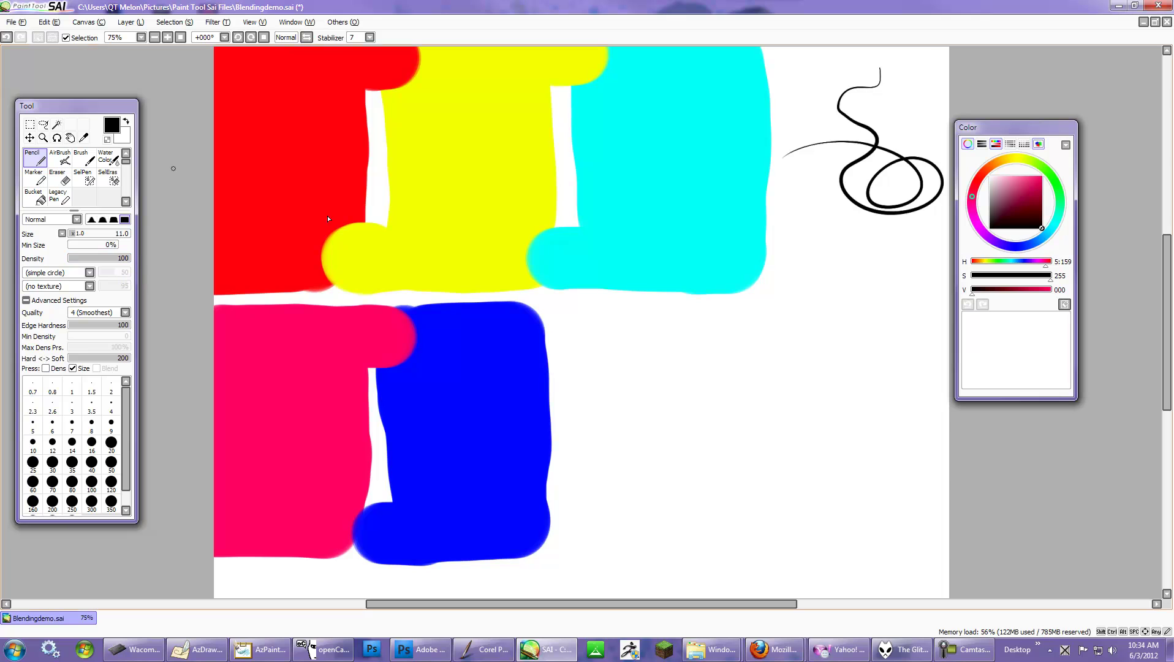
mouse_move(899, 282)
left_mouse_down()
mouse_move(815, 307)
mouse_move(766, 403)
mouse_move(707, 348)
left_mouse_up()
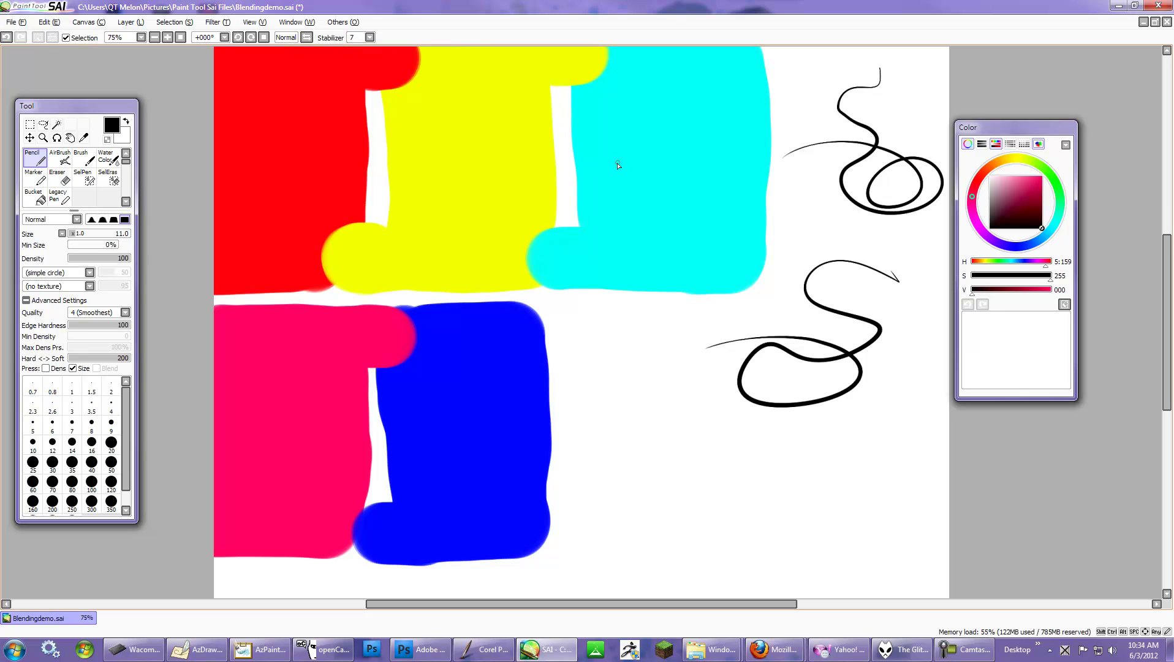
key("ctrl+z")
key("ctrl+z")
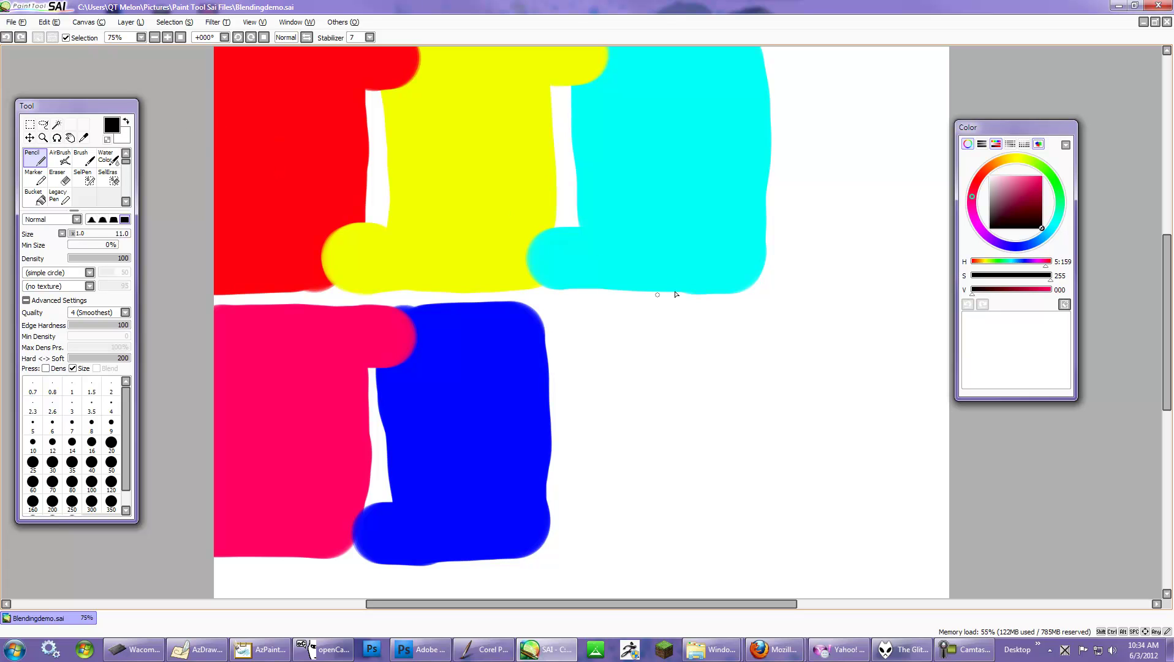
Select the Brush tool with Persistence 0 and Blending 100.
left_click(91, 161)
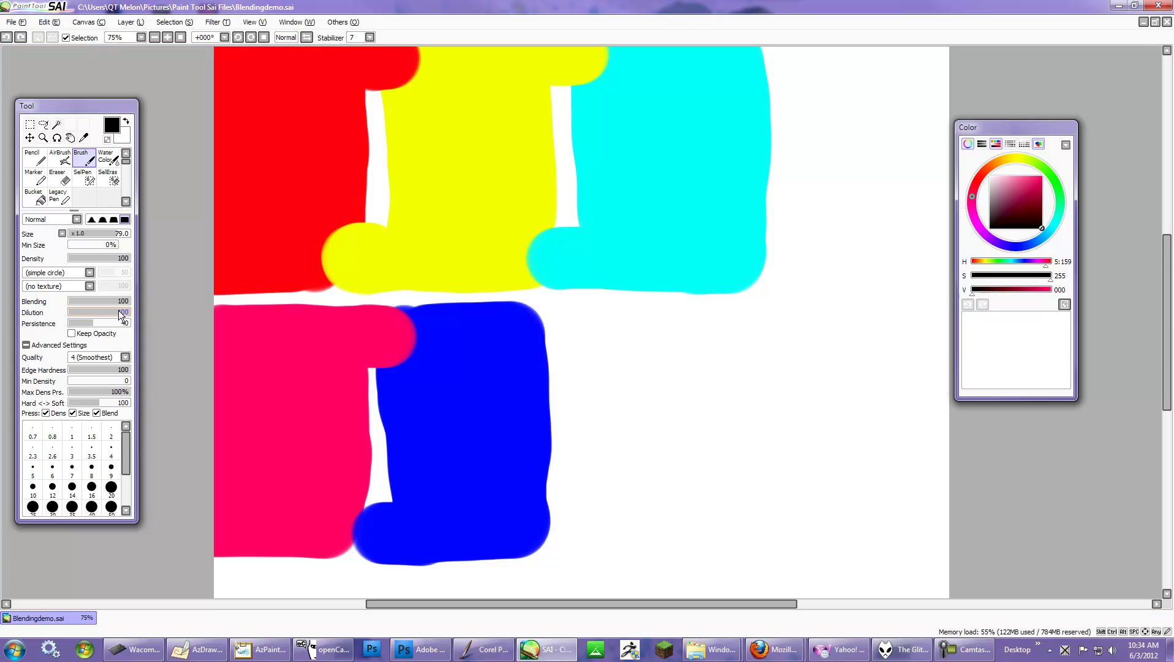
left_click_drag(90, 323, 66, 324)
left_click_drag(127, 299, 140, 301)
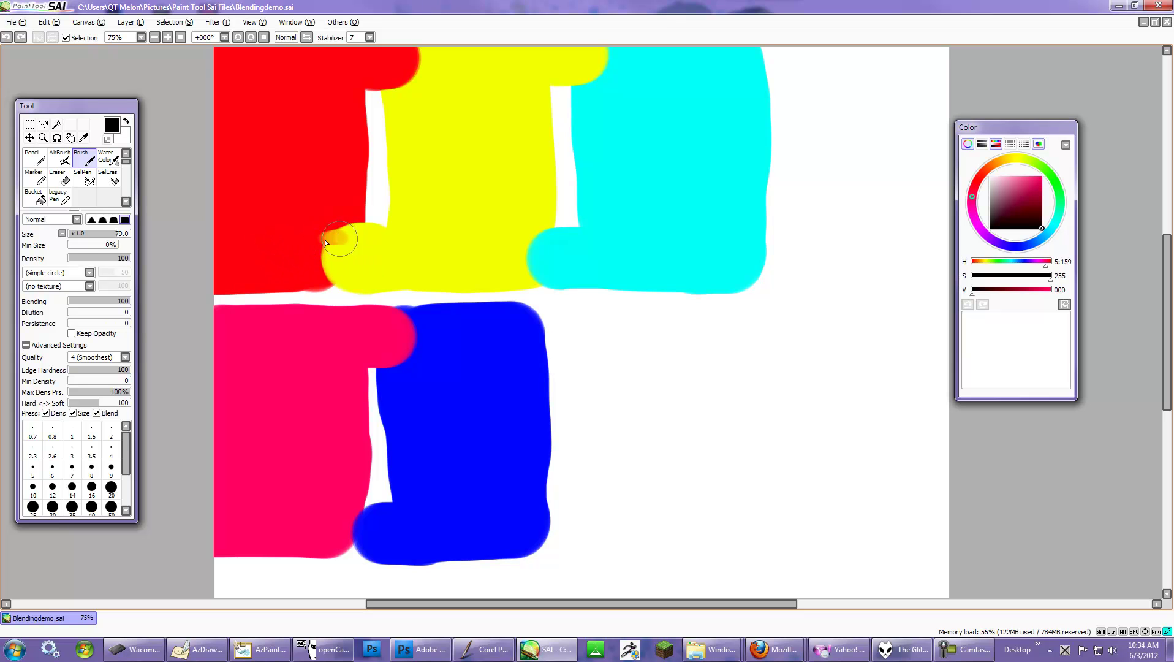
Blend the red–yellow, yellow–cyan and pink–blue borders into orange, green and purple.
mouse_move(313, 261)
left_mouse_down()
mouse_move(355, 235)
mouse_move(318, 229)
mouse_move(338, 236)
mouse_move(311, 246)
mouse_move(330, 258)
mouse_move(312, 274)
mouse_move(342, 242)
mouse_move(411, 256)
mouse_move(347, 260)
mouse_move(396, 260)
mouse_move(335, 254)
mouse_move(347, 245)
mouse_move(330, 241)
mouse_move(376, 233)
mouse_move(325, 229)
mouse_move(393, 223)
left_mouse_up()
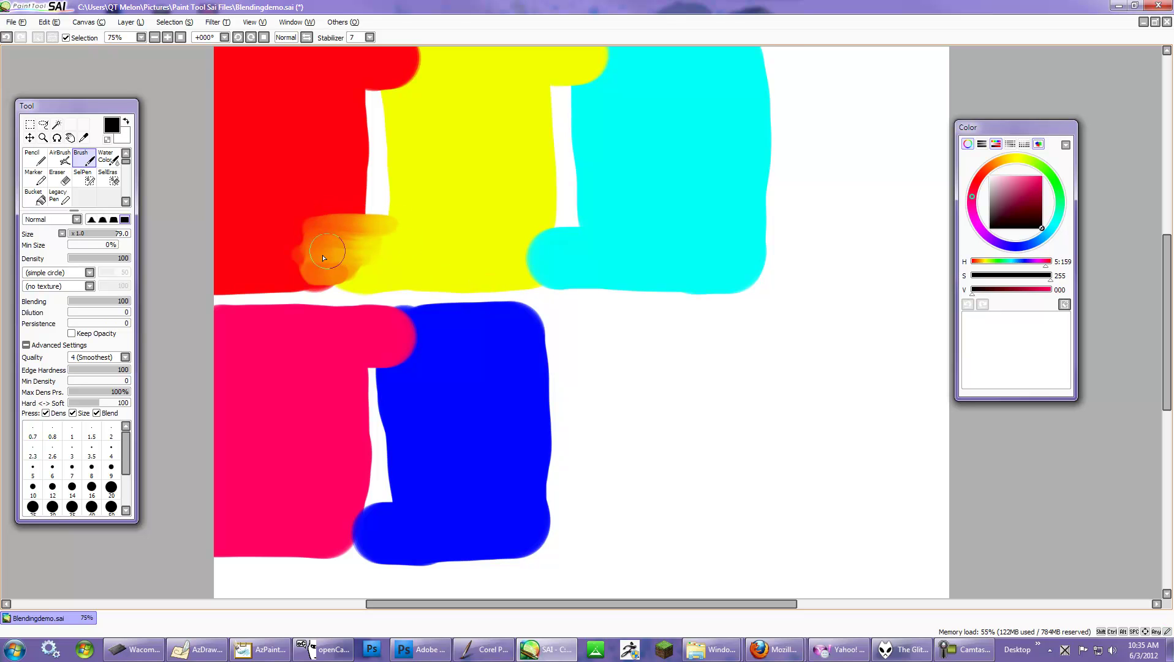
mouse_move(358, 266)
left_mouse_down()
mouse_move(343, 273)
mouse_move(368, 279)
mouse_move(346, 276)
mouse_move(300, 232)
mouse_move(263, 249)
mouse_move(272, 240)
mouse_move(288, 269)
mouse_move(325, 276)
mouse_move(276, 257)
mouse_move(347, 228)
mouse_move(320, 221)
mouse_move(356, 216)
mouse_move(325, 239)
mouse_move(344, 257)
left_mouse_up()
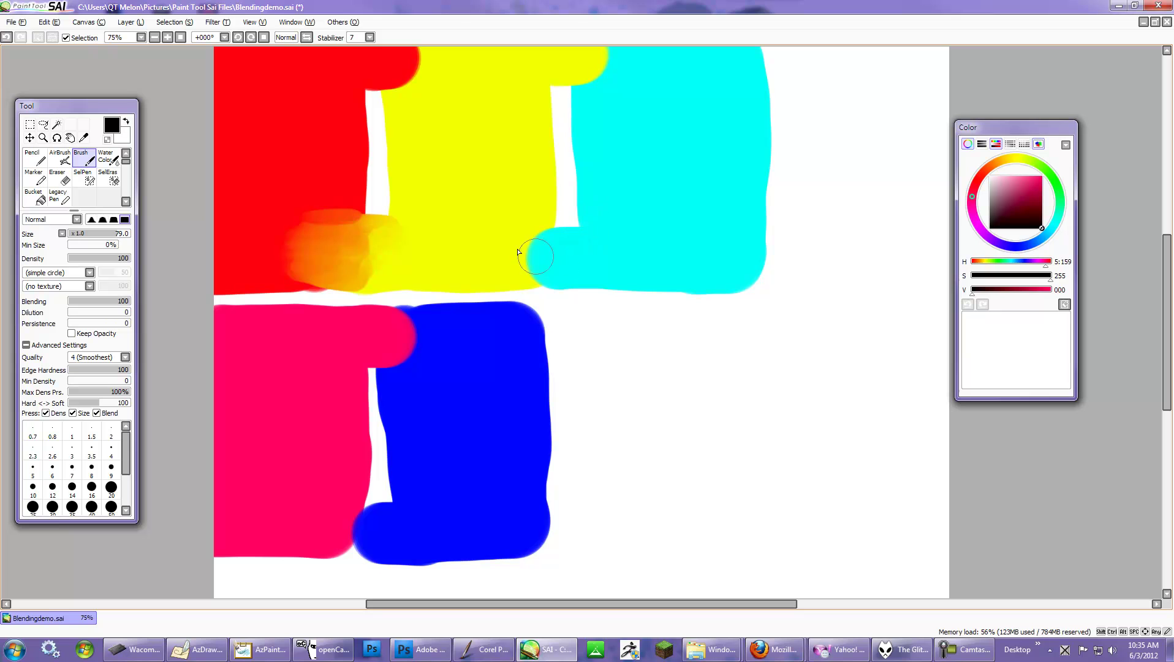
mouse_move(527, 252)
left_mouse_down()
mouse_move(572, 261)
mouse_move(525, 270)
mouse_move(547, 274)
mouse_move(550, 249)
mouse_move(508, 240)
mouse_move(577, 245)
mouse_move(499, 234)
mouse_move(573, 257)
mouse_move(505, 258)
mouse_move(568, 265)
mouse_move(491, 274)
mouse_move(540, 277)
mouse_move(491, 270)
mouse_move(567, 262)
mouse_move(495, 250)
mouse_move(561, 237)
mouse_move(498, 232)
mouse_move(538, 241)
mouse_move(500, 278)
left_mouse_up()
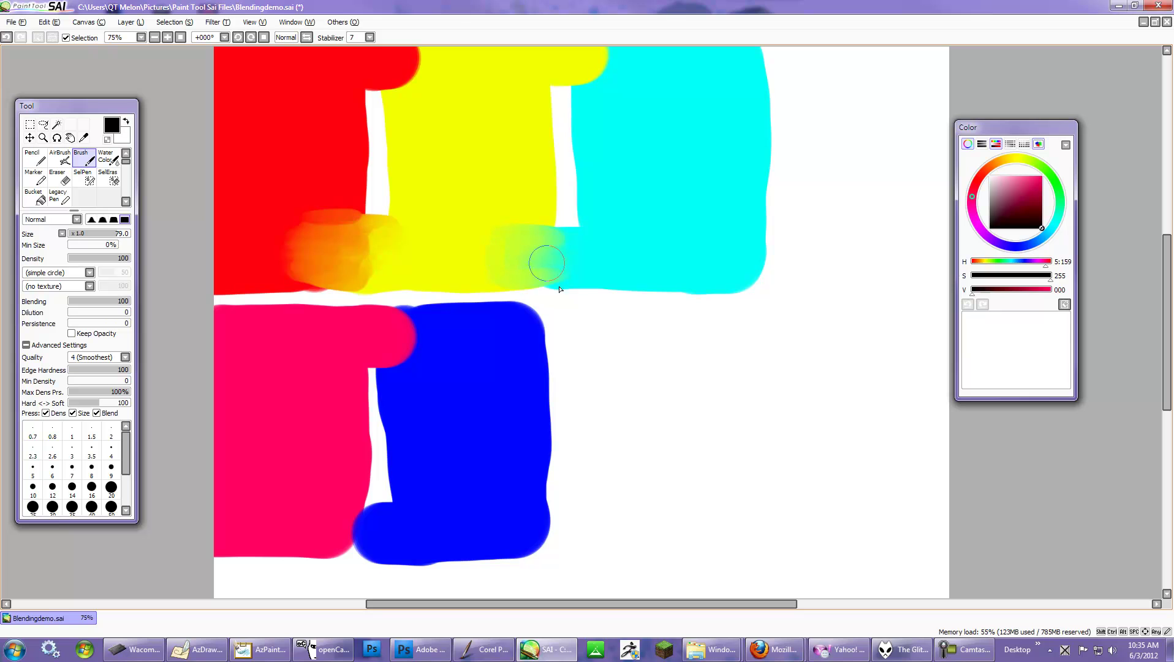
mouse_move(418, 331)
left_mouse_down()
mouse_move(395, 335)
mouse_move(436, 332)
mouse_move(392, 337)
mouse_move(429, 344)
mouse_move(419, 351)
mouse_move(362, 345)
mouse_move(429, 316)
mouse_move(399, 318)
mouse_move(428, 332)
mouse_move(424, 346)
left_mouse_up()
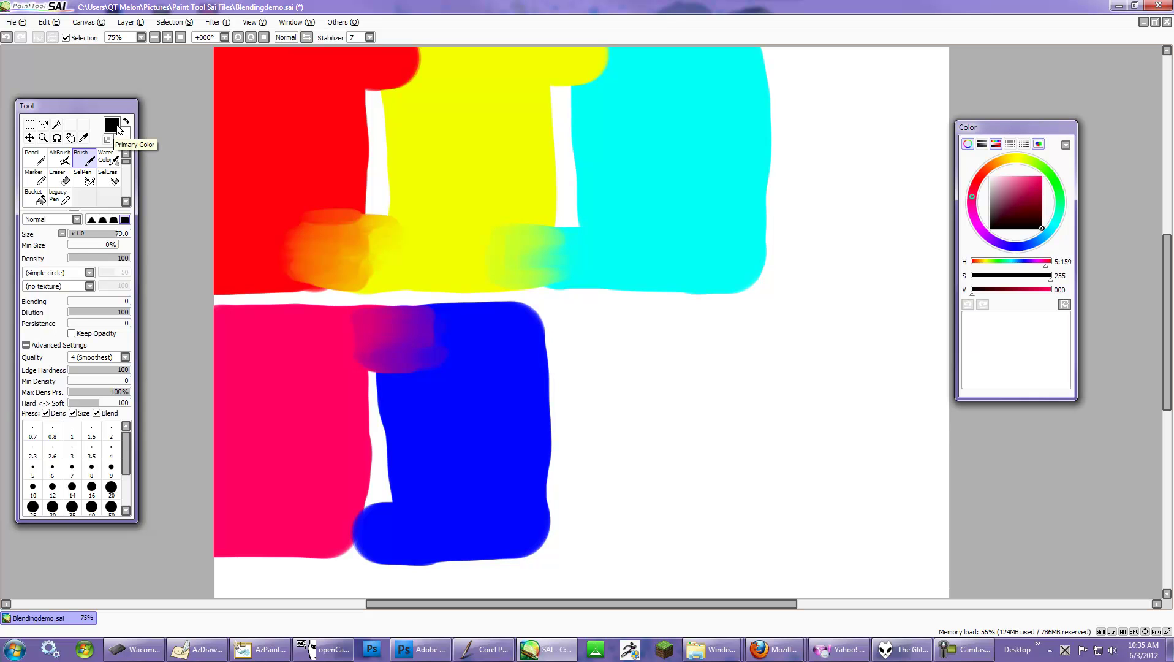
Sample red and paint streaky red strokes along the cyan block's right edge.
left_click(303, 130, "alt")
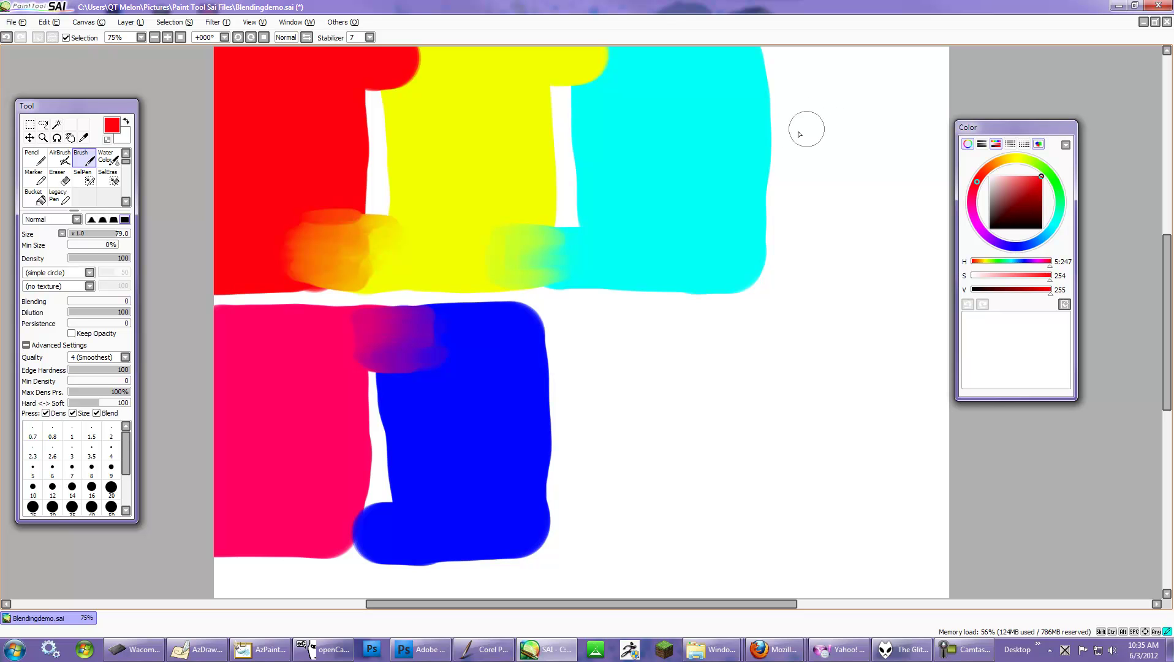
left_click_drag(776, 139, 749, 154)
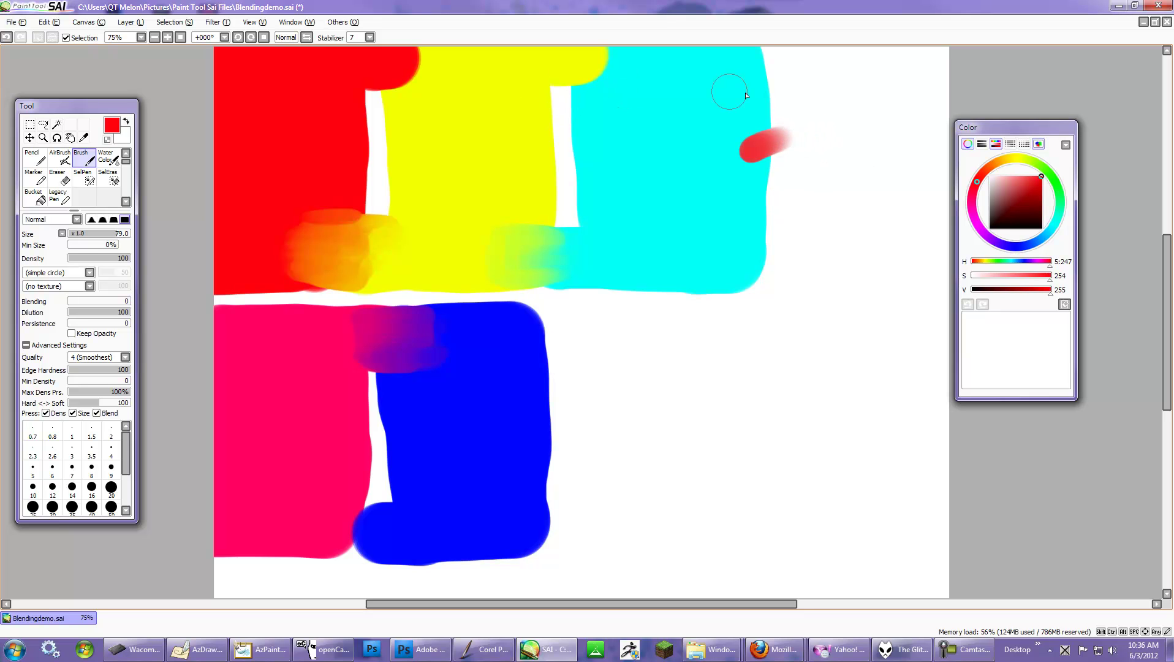
mouse_move(772, 88)
left_mouse_down()
mouse_move(740, 101)
mouse_move(767, 111)
mouse_move(744, 119)
mouse_move(759, 155)
mouse_move(748, 175)
mouse_move(752, 126)
left_mouse_up()
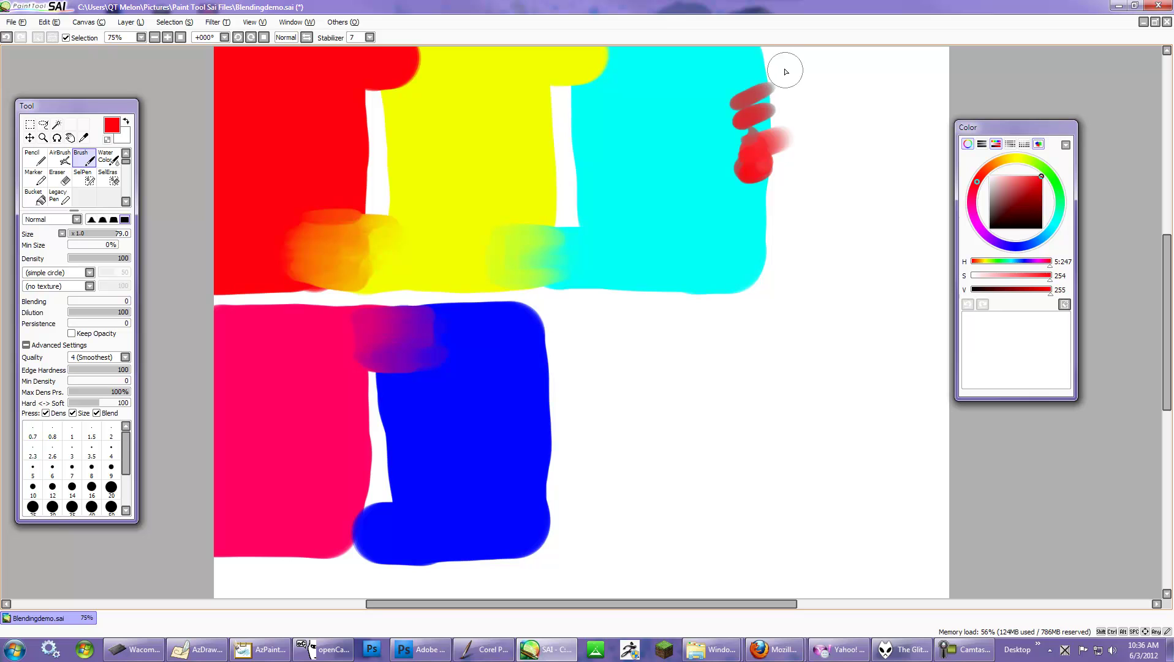
mouse_move(787, 70)
left_mouse_down()
mouse_move(744, 71)
mouse_move(782, 74)
mouse_move(768, 65)
mouse_move(787, 60)
mouse_move(748, 58)
mouse_move(781, 56)
mouse_move(750, 70)
mouse_move(806, 75)
mouse_move(774, 61)
mouse_move(775, 76)
mouse_move(744, 76)
mouse_move(788, 83)
mouse_move(752, 89)
mouse_move(792, 107)
mouse_move(748, 121)
mouse_move(788, 122)
mouse_move(753, 155)
mouse_move(777, 182)
mouse_move(754, 206)
left_mouse_up()
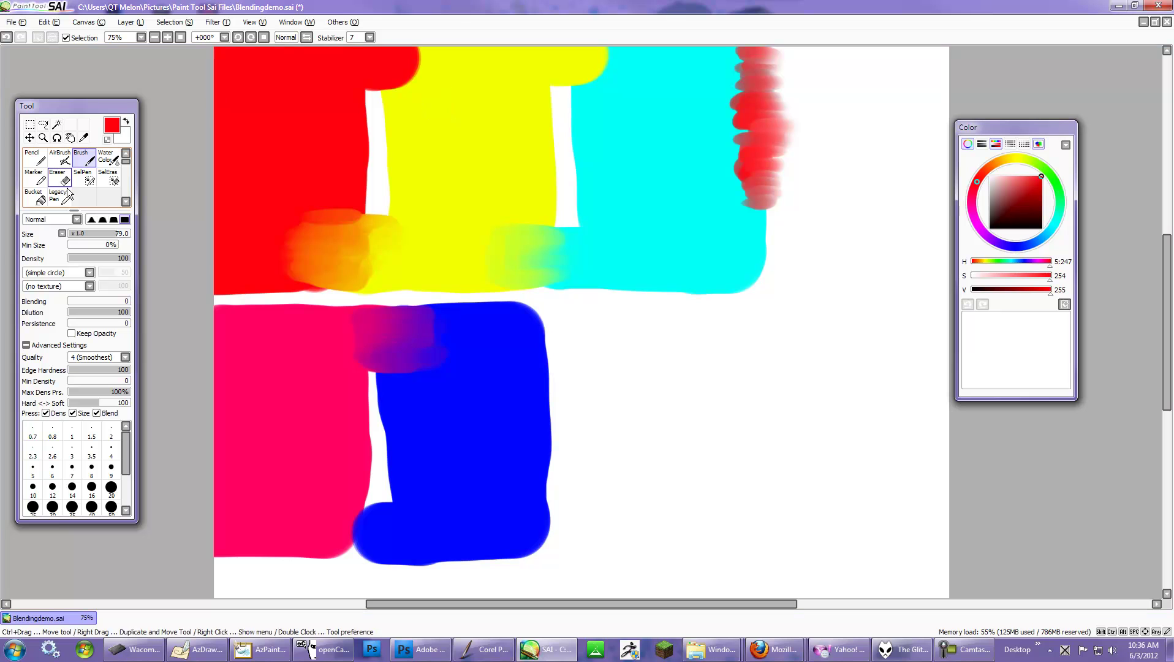
Dab red, then sampled blue, into the purple pink–blue blend.
mouse_move(349, 353)
left_mouse_down()
mouse_move(391, 349)
mouse_move(339, 343)
mouse_move(402, 346)
mouse_move(346, 337)
mouse_move(384, 331)
mouse_move(334, 326)
mouse_move(391, 321)
mouse_move(328, 339)
left_mouse_up()
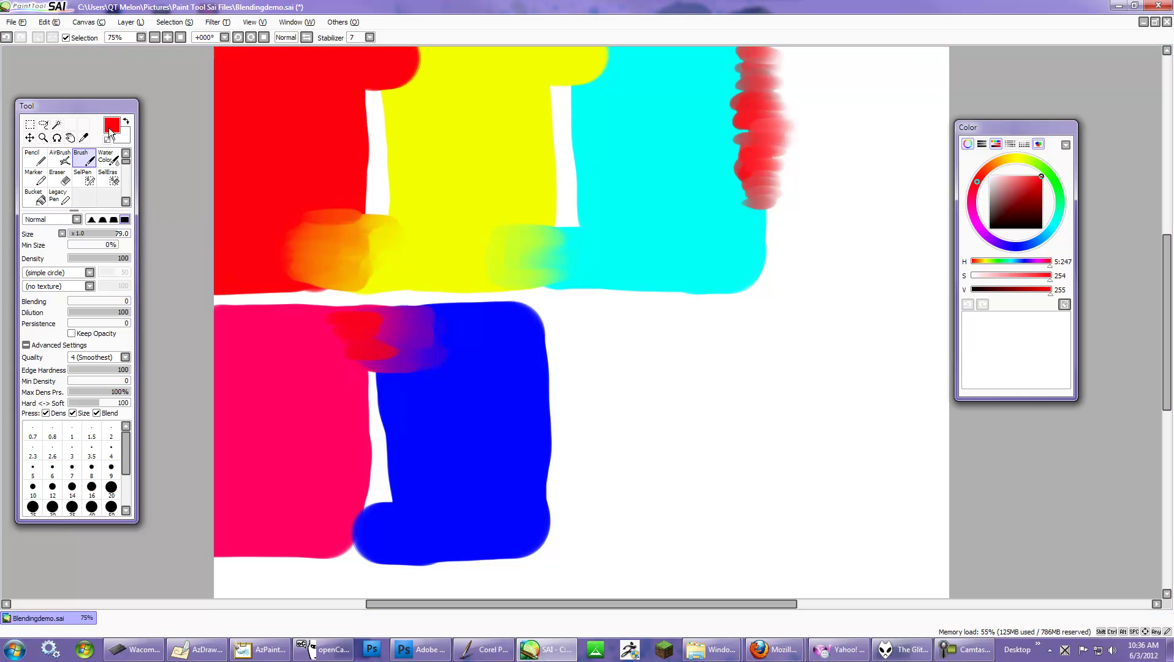
left_click(481, 341, "alt")
mouse_move(480, 339)
left_mouse_down()
mouse_move(432, 335)
mouse_move(446, 332)
mouse_move(428, 318)
mouse_move(442, 315)
mouse_move(467, 321)
mouse_move(433, 337)
left_mouse_up()
mouse_move(331, 319)
left_mouse_down()
mouse_move(360, 319)
mouse_move(343, 316)
mouse_move(362, 337)
mouse_move(331, 365)
mouse_move(341, 339)
mouse_move(307, 328)
mouse_move(321, 331)
mouse_move(309, 340)
mouse_move(334, 325)
mouse_move(309, 322)
mouse_move(340, 358)
mouse_move(306, 356)
mouse_move(346, 370)
left_mouse_up()
left_click(251, 327, "alt")
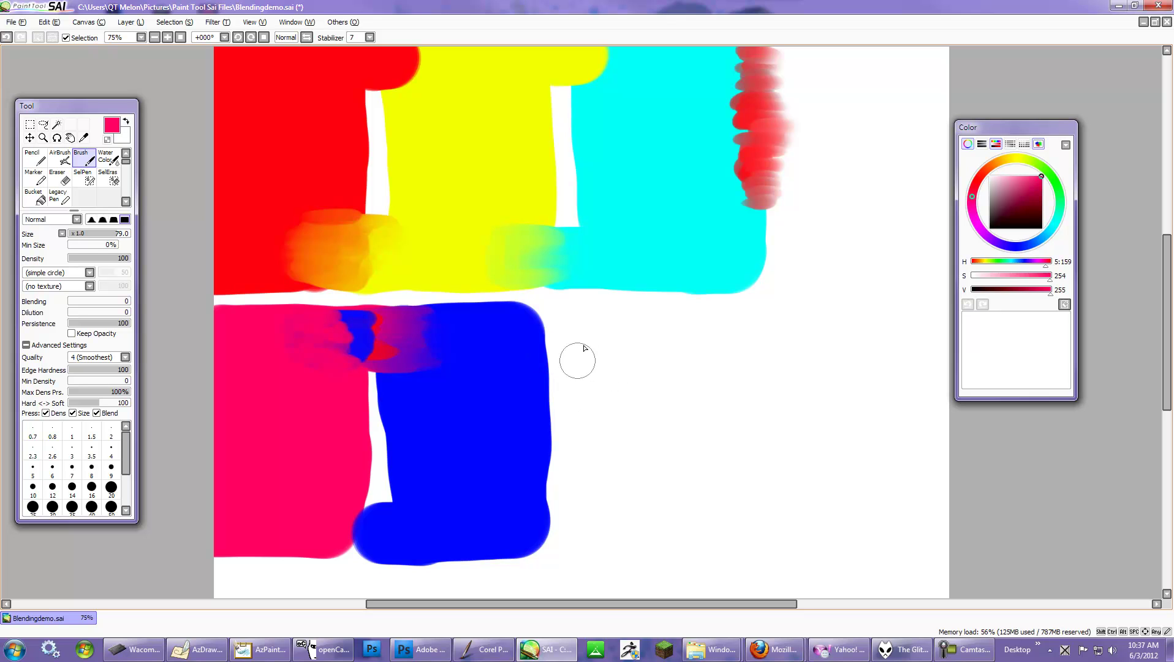
Try thick and thin pink strokes across the blue block, undoing both.
left_click_drag(587, 384, 496, 385)
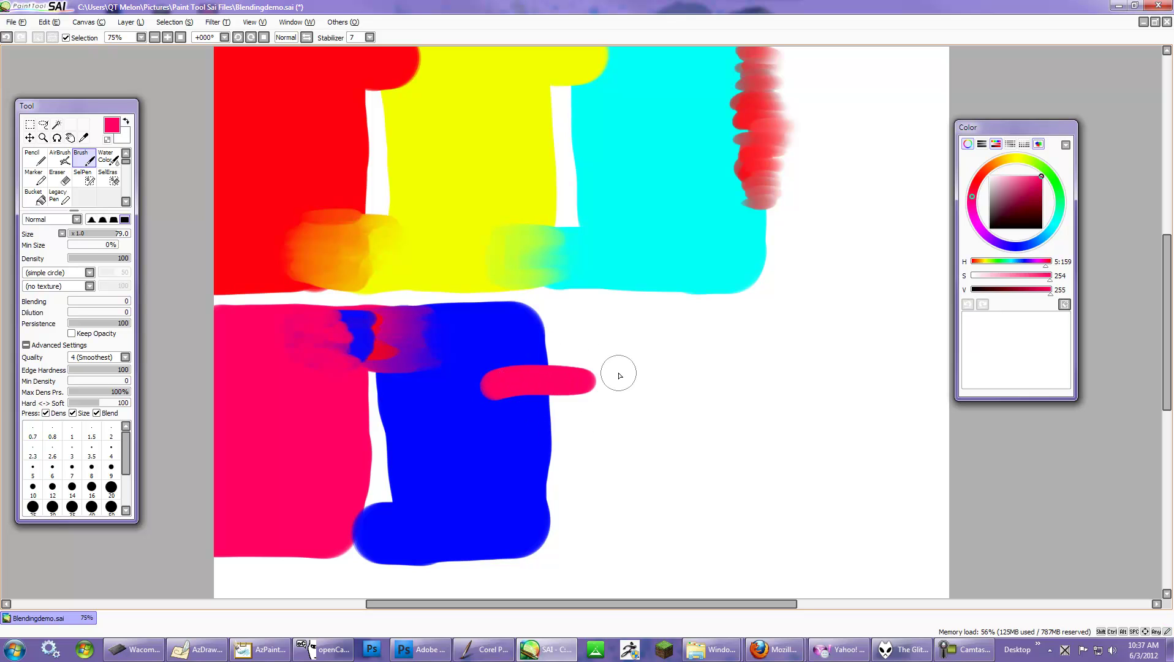
key("ctrl+z")
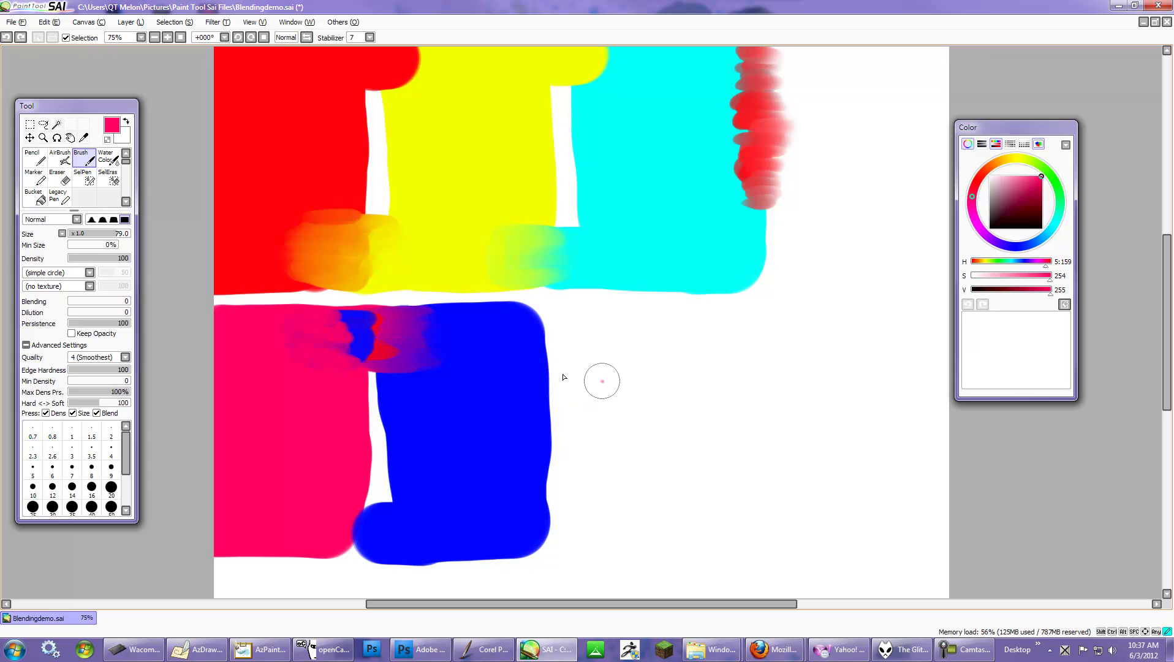
left_click_drag(603, 380, 518, 374)
key("ctrl+z")
Paint blue into the pink block, cross red and yellow strokes, and set Blending to 100.
mouse_move(452, 408)
left_mouse_down()
mouse_move(324, 401)
mouse_move(288, 417)
left_mouse_up()
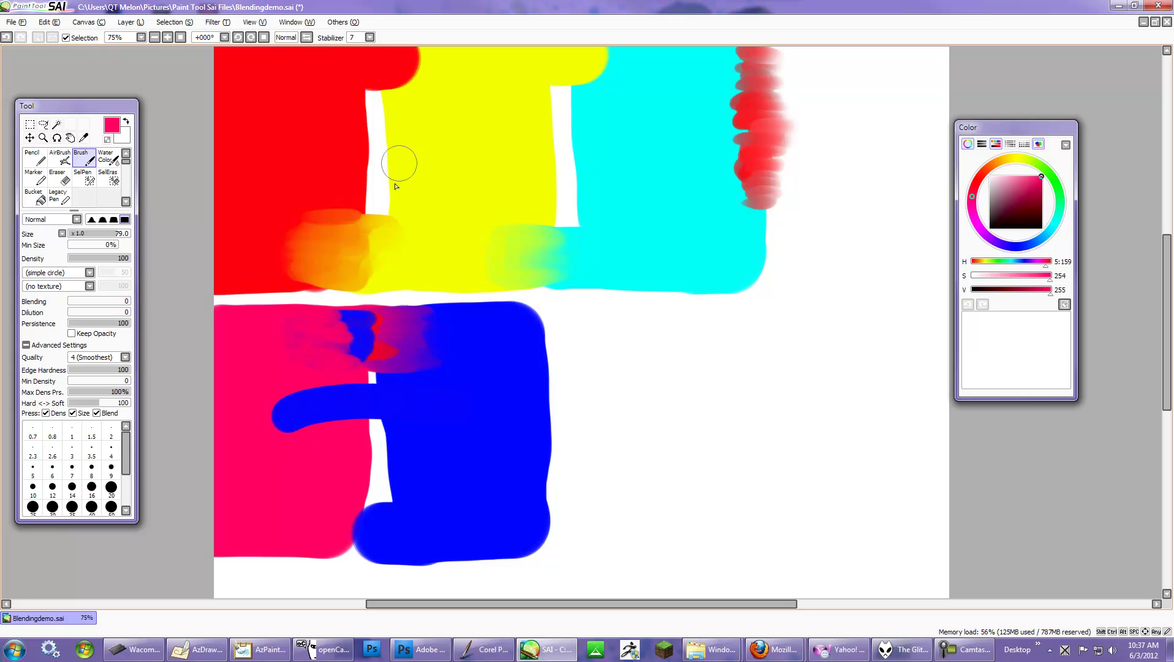
left_click_drag(362, 129, 447, 177)
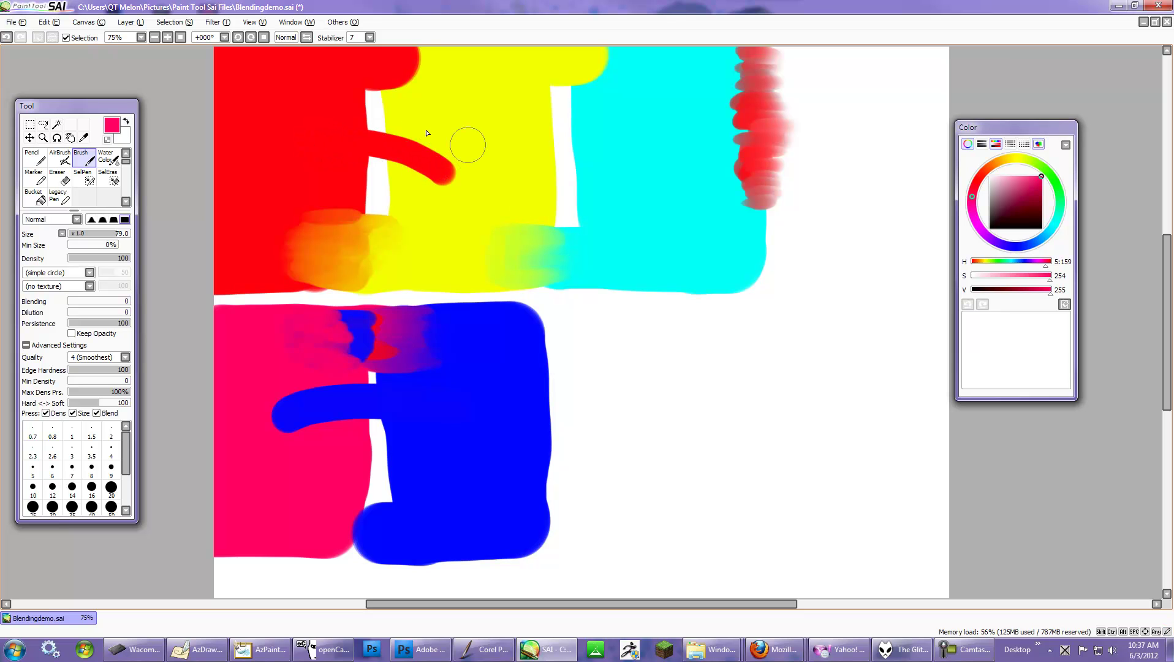
left_click_drag(392, 118, 318, 116)
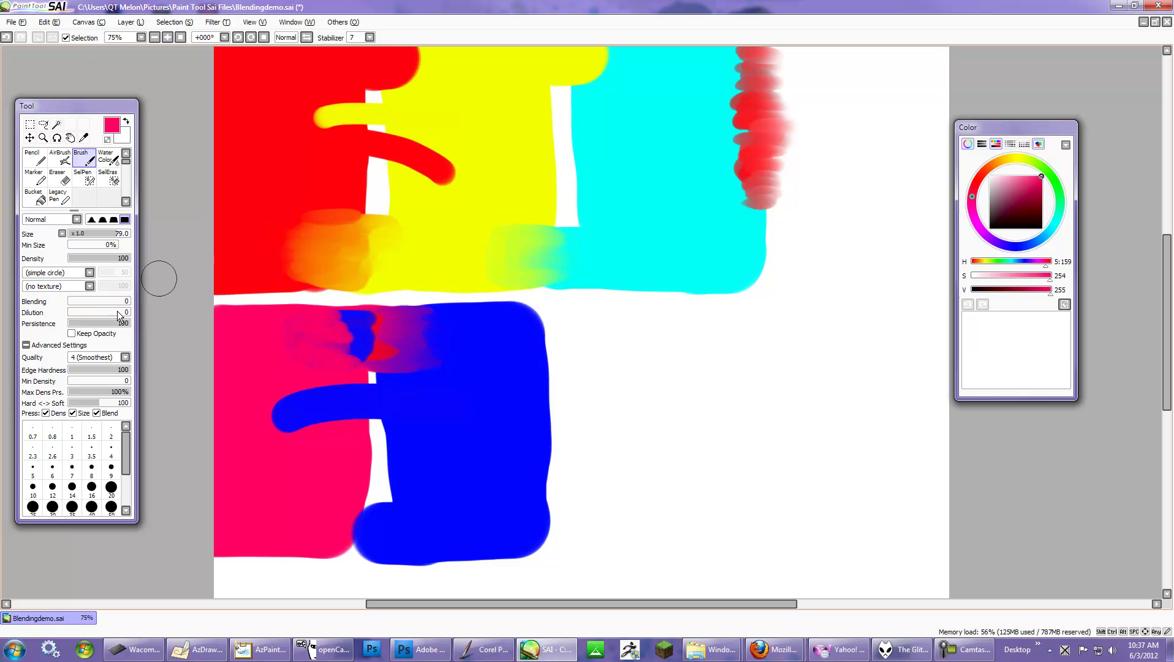
left_click_drag(74, 301, 134, 304)
Smudge the crossing red and yellow strokes into a soft orange blend.
mouse_move(321, 114)
left_mouse_down()
mouse_move(358, 114)
mouse_move(352, 122)
left_mouse_up()
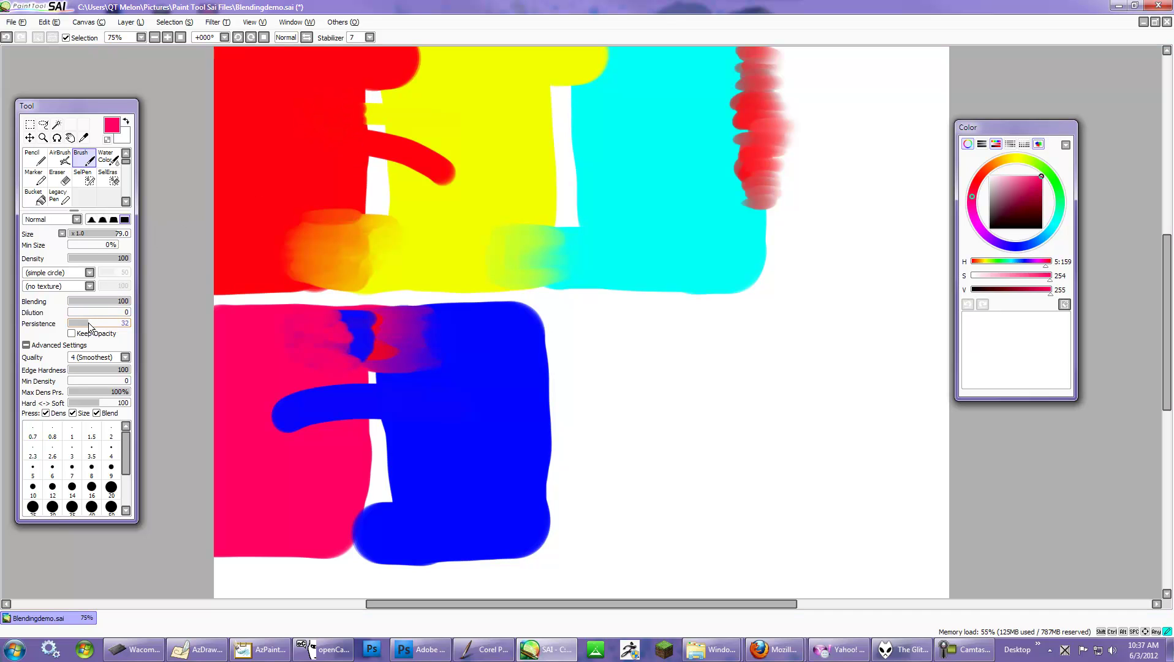
mouse_move(350, 126)
left_mouse_down()
mouse_move(400, 110)
mouse_move(343, 113)
mouse_move(397, 122)
mouse_move(351, 121)
mouse_move(351, 110)
mouse_move(392, 113)
mouse_move(337, 95)
mouse_move(430, 116)
mouse_move(364, 120)
mouse_move(438, 173)
mouse_move(480, 183)
mouse_move(406, 160)
mouse_move(461, 168)
mouse_move(409, 163)
mouse_move(425, 171)
mouse_move(386, 164)
left_mouse_up()
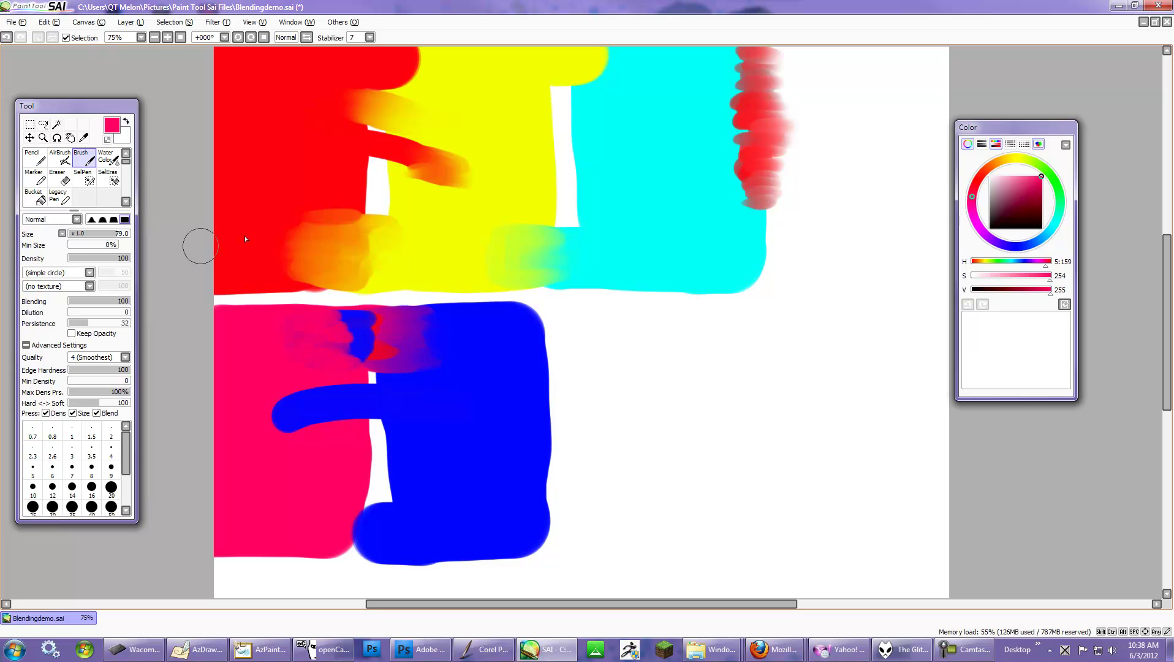
mouse_move(401, 244)
left_mouse_down()
mouse_move(339, 216)
mouse_move(219, 224)
left_mouse_up()
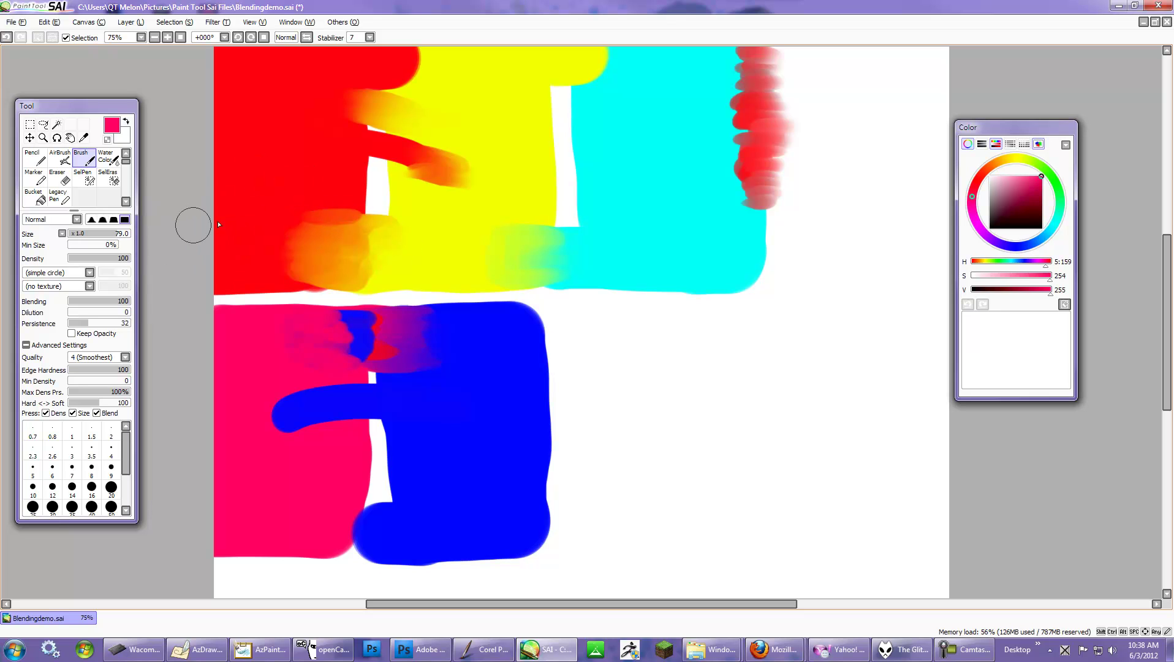
Switch the brush shape to Bristle and fill the white red–yellow gap with streaky strokes.
left_click(90, 273)
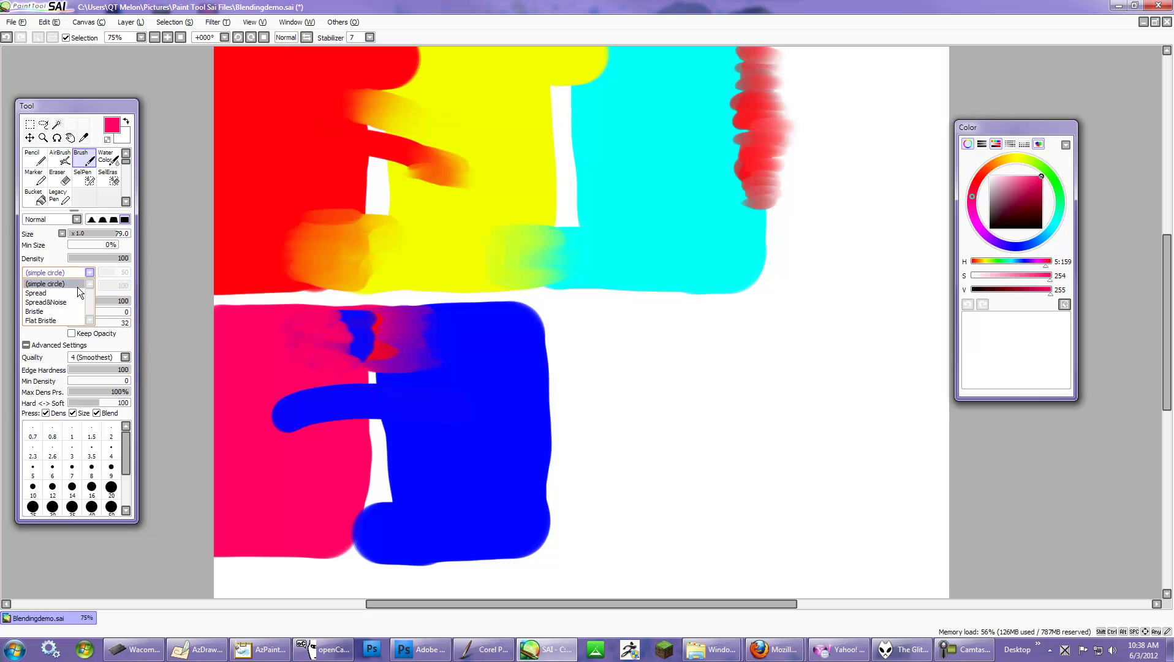
left_click(55, 312)
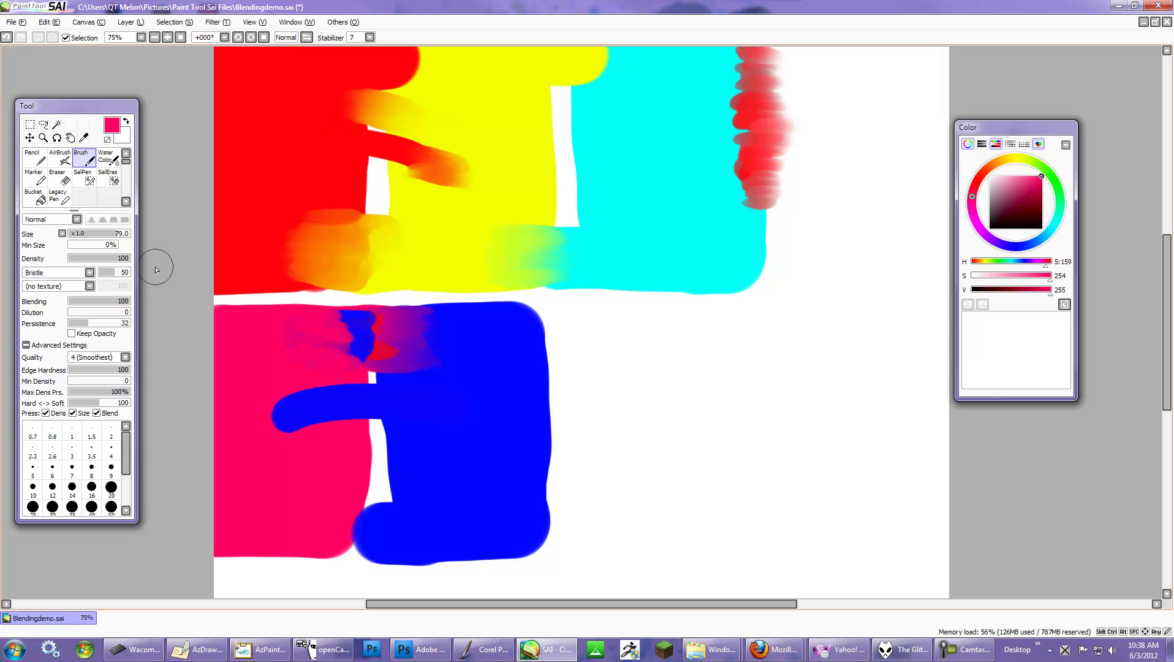
mouse_move(367, 198)
left_mouse_down()
mouse_move(340, 194)
mouse_move(395, 184)
left_mouse_up()
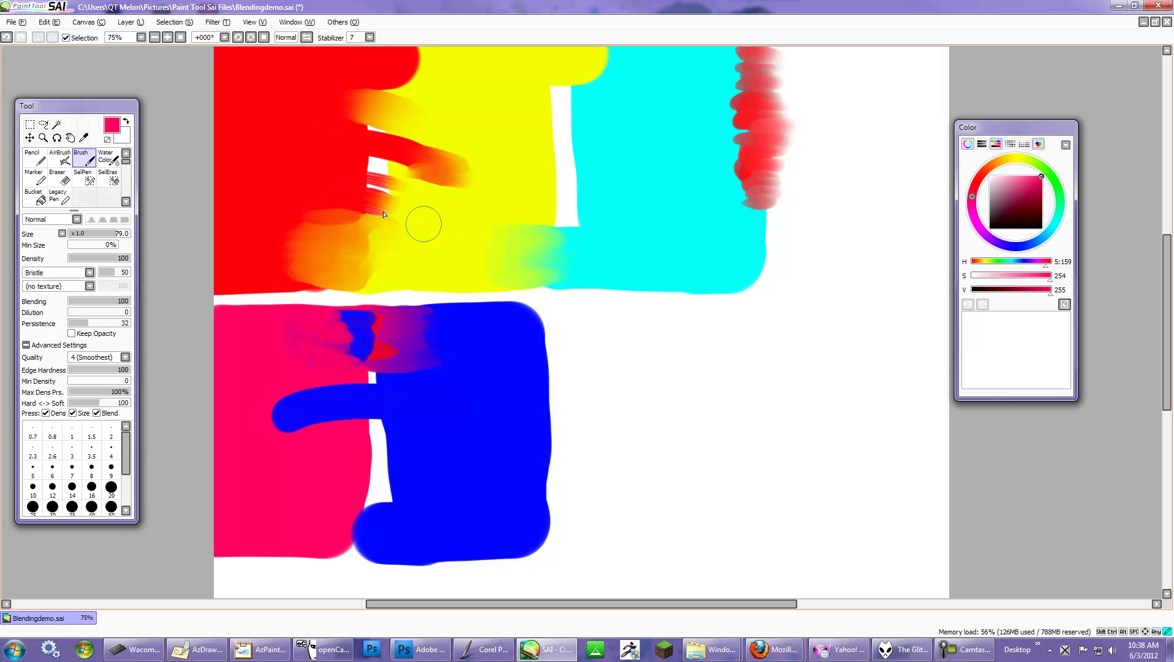
mouse_move(410, 184)
left_mouse_down()
mouse_move(341, 156)
mouse_move(437, 184)
mouse_move(360, 187)
mouse_move(422, 215)
mouse_move(375, 206)
mouse_move(400, 237)
mouse_move(307, 213)
mouse_move(415, 258)
mouse_move(367, 189)
left_mouse_up()
left_click_drag(360, 130, 423, 139)
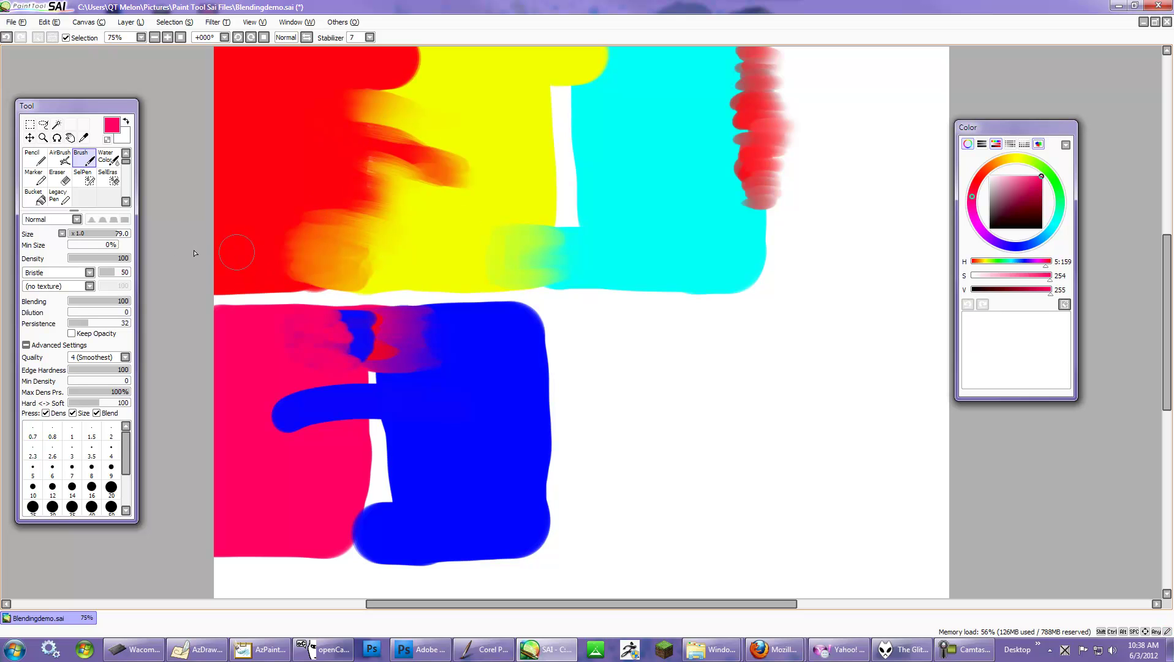
Apply the Canvas brush texture and streak red into yellow along their boundary.
left_click(90, 287)
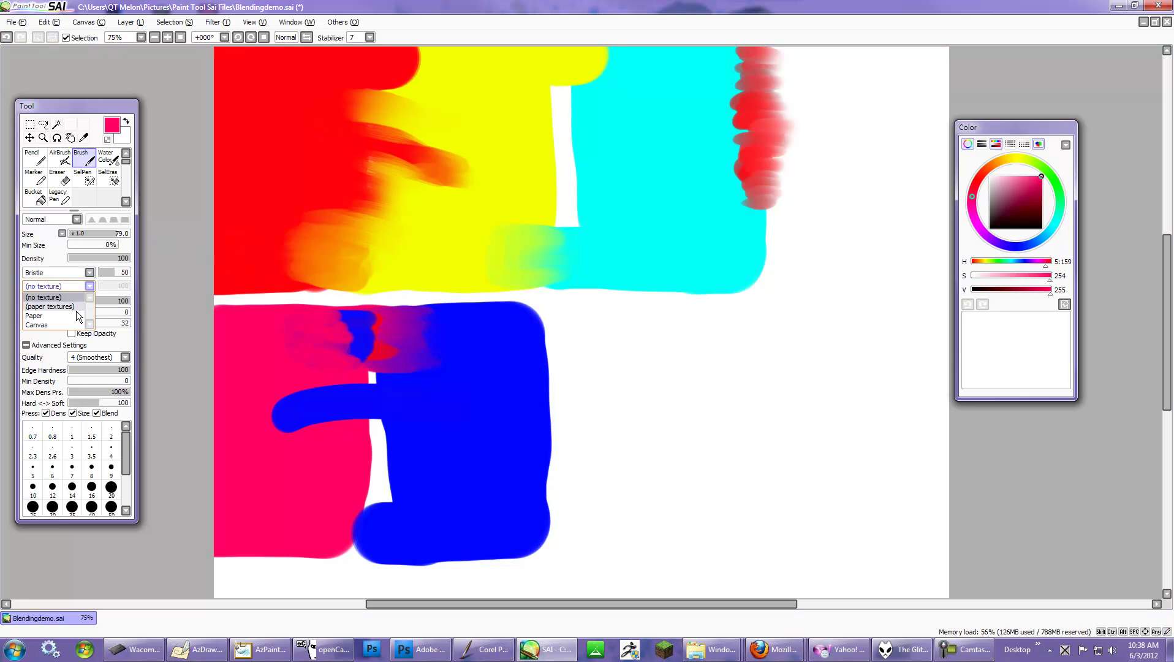
left_click(48, 325)
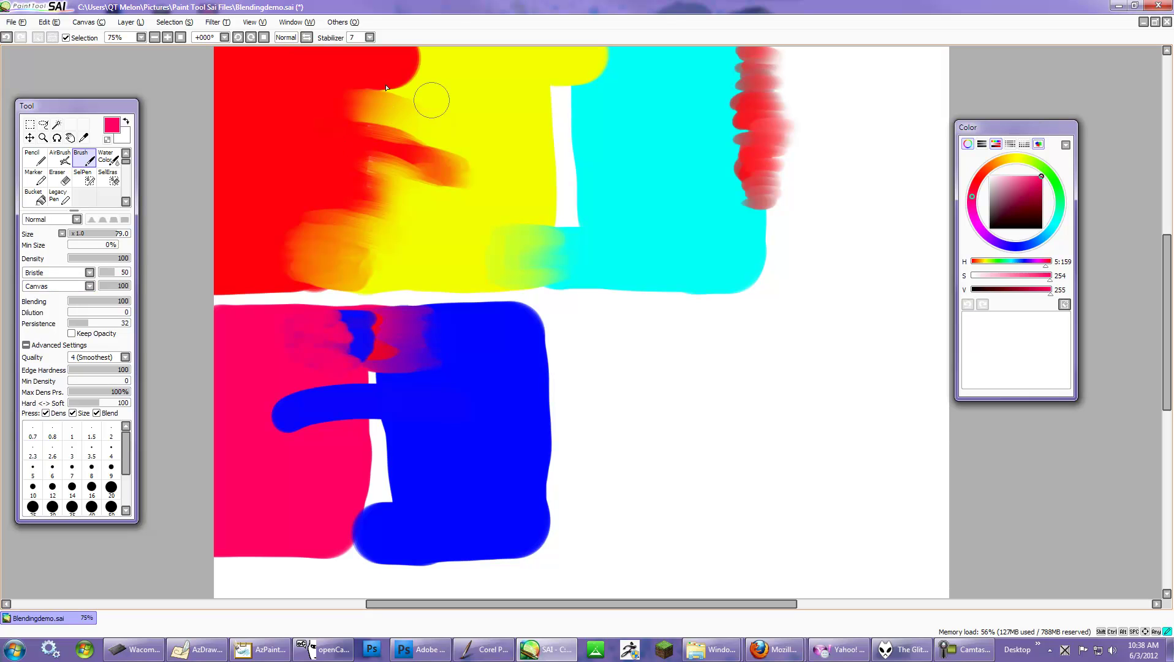
mouse_move(433, 92)
left_mouse_down()
mouse_move(373, 73)
mouse_move(427, 79)
mouse_move(375, 63)
mouse_move(458, 82)
mouse_move(404, 67)
mouse_move(418, 82)
mouse_move(370, 74)
mouse_move(442, 98)
mouse_move(378, 88)
mouse_move(401, 94)
mouse_move(386, 94)
mouse_move(442, 70)
mouse_move(410, 68)
mouse_move(446, 72)
mouse_move(434, 55)
mouse_move(457, 69)
left_mouse_up()
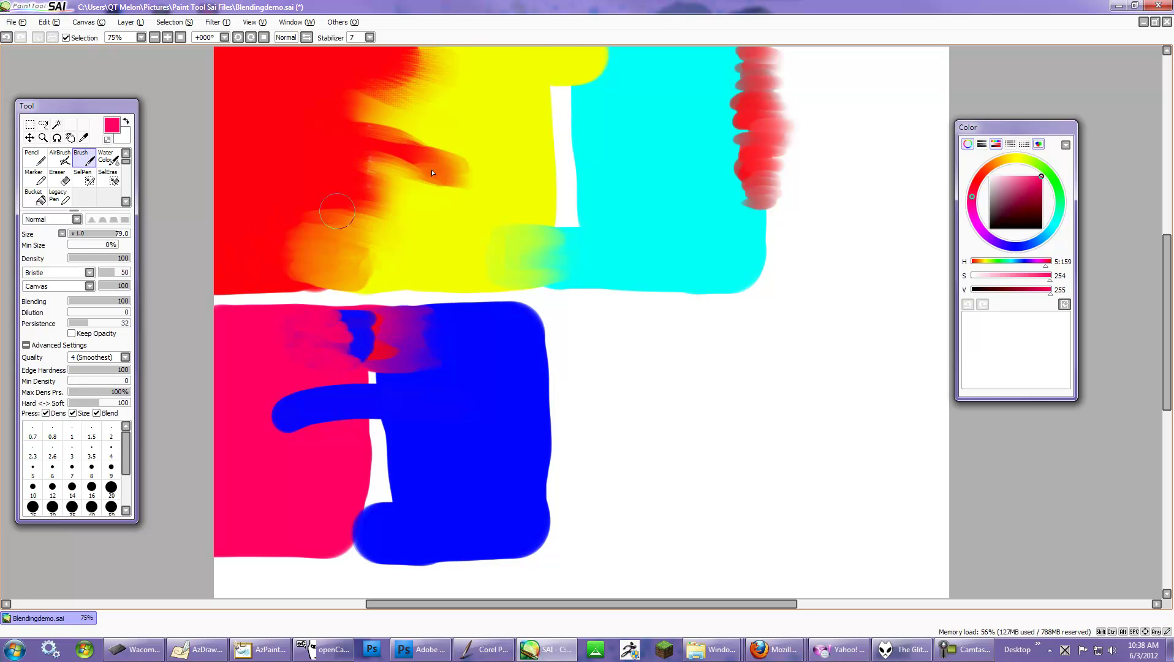
mouse_move(343, 109)
left_mouse_down()
mouse_move(383, 107)
mouse_move(345, 93)
mouse_move(348, 105)
mouse_move(418, 128)
mouse_move(351, 122)
mouse_move(459, 146)
mouse_move(341, 115)
mouse_move(426, 137)
mouse_move(372, 110)
mouse_move(409, 105)
mouse_move(364, 78)
mouse_move(416, 88)
left_mouse_up()
Blend the magenta–blue border into a streaky purple reaching toward the bottom.
mouse_move(355, 329)
left_mouse_down()
mouse_move(413, 346)
mouse_move(357, 348)
mouse_move(390, 359)
left_mouse_up()
left_click_drag(341, 330, 407, 319)
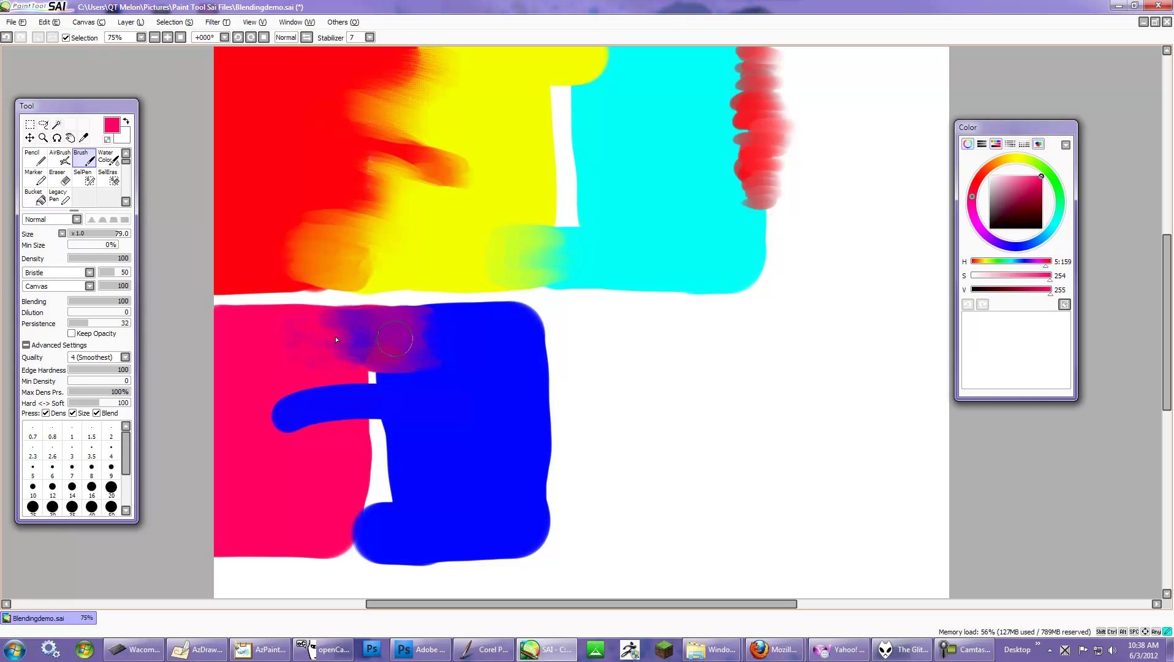
left_click_drag(320, 359, 396, 348)
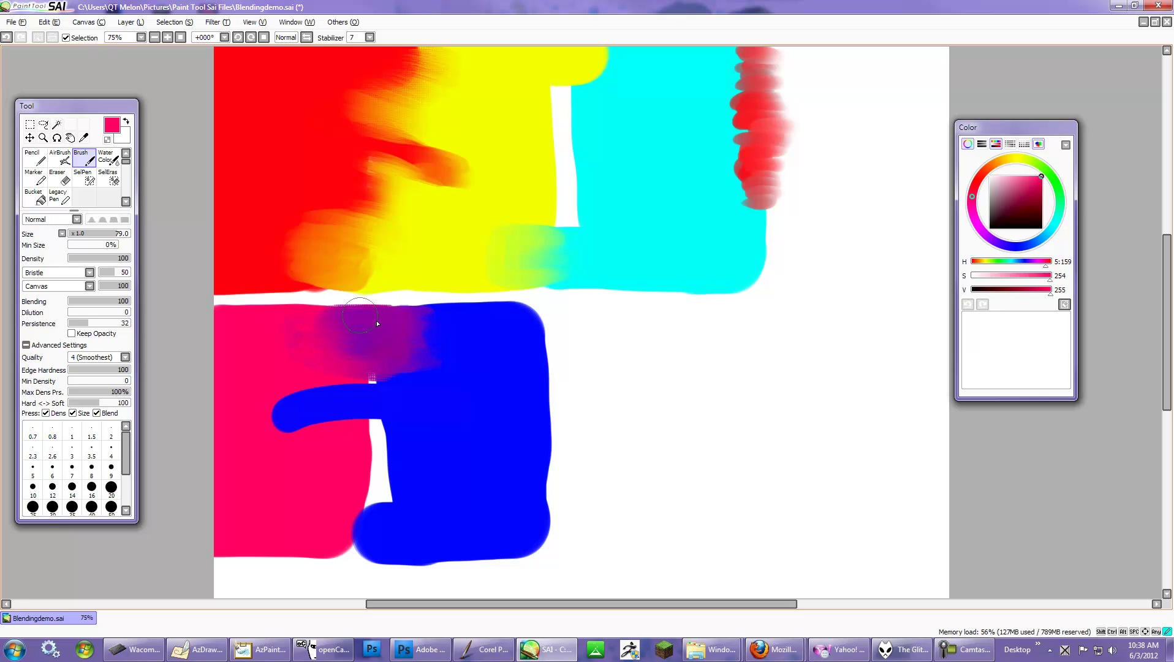
mouse_move(348, 388)
left_mouse_down()
mouse_move(374, 388)
mouse_move(326, 379)
mouse_move(369, 384)
mouse_move(399, 417)
mouse_move(339, 419)
mouse_move(403, 431)
mouse_move(344, 427)
mouse_move(391, 429)
mouse_move(349, 432)
mouse_move(384, 451)
mouse_move(355, 465)
mouse_move(393, 477)
mouse_move(393, 493)
mouse_move(369, 500)
left_mouse_up()
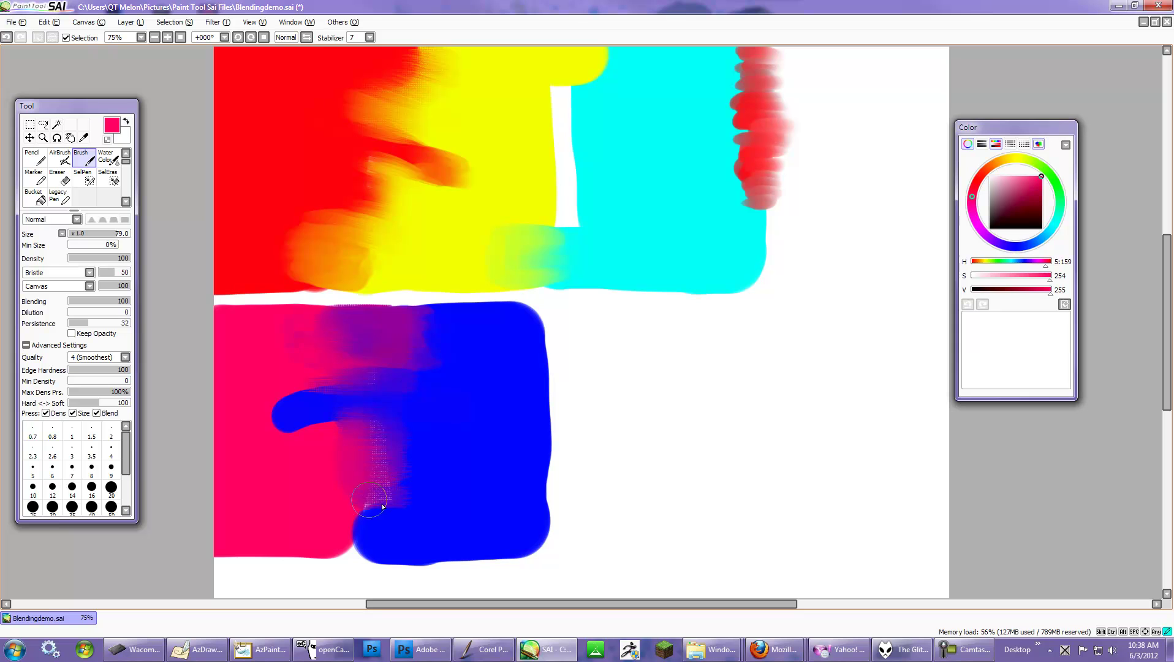